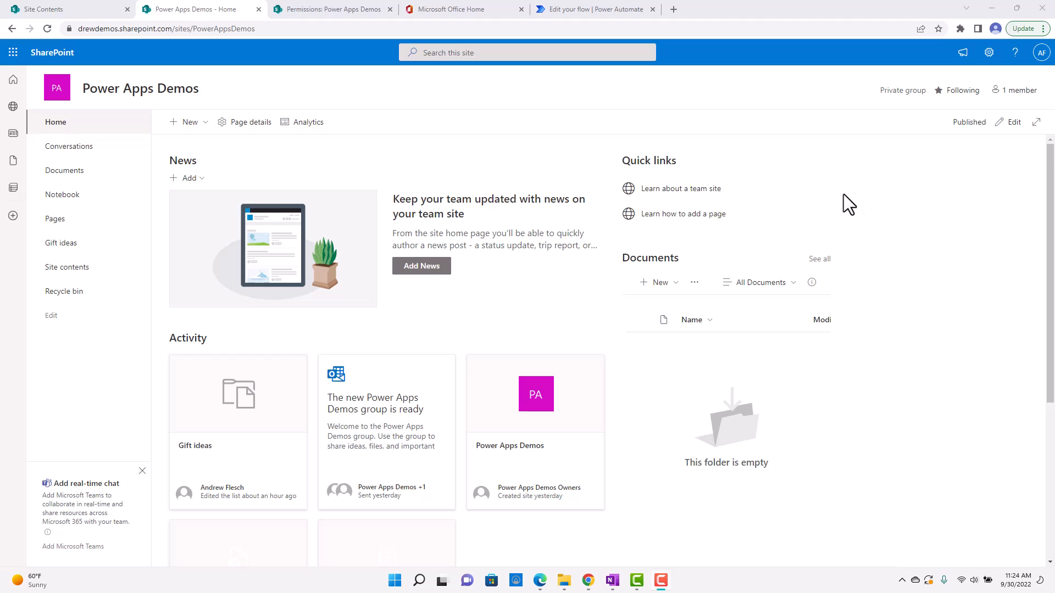
View the Power Apps Demos site contents and open the site's recycle bin.
{"action": "left_click", "coordinate": [989, 53]}
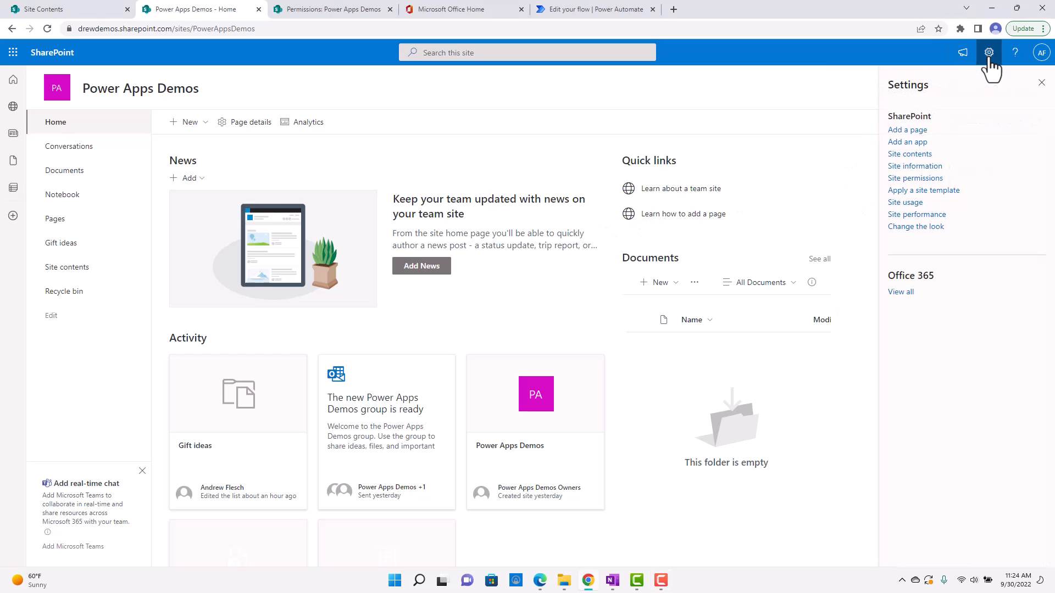
{"action": "left_click", "coordinate": [910, 157]}
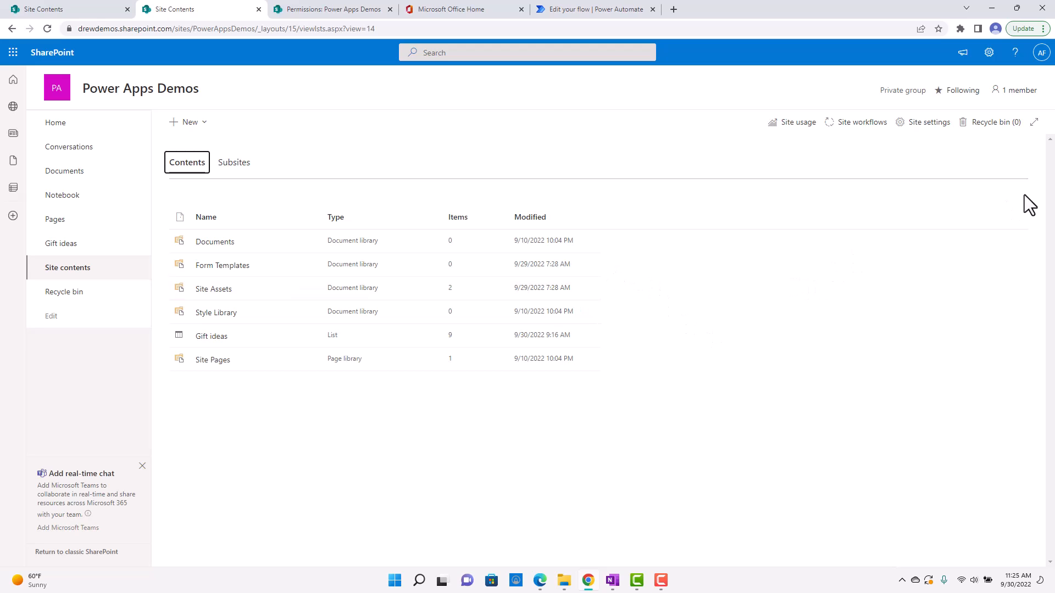
{"action": "left_click", "coordinate": [1007, 134]}
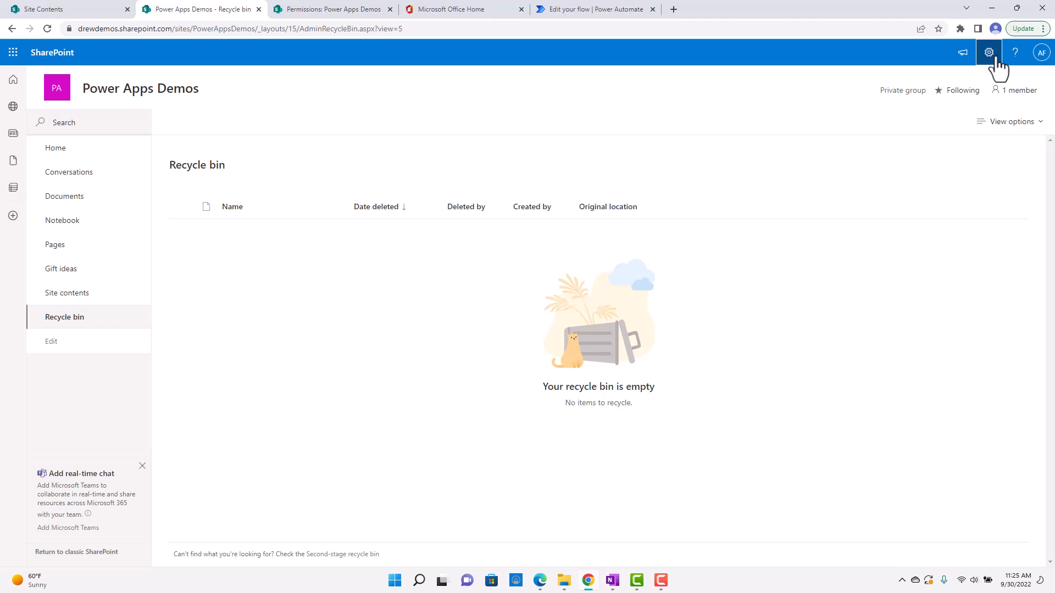
Review the site information, including the available privacy settings, and open the complete site settings page.
{"action": "left_click", "coordinate": [989, 52]}
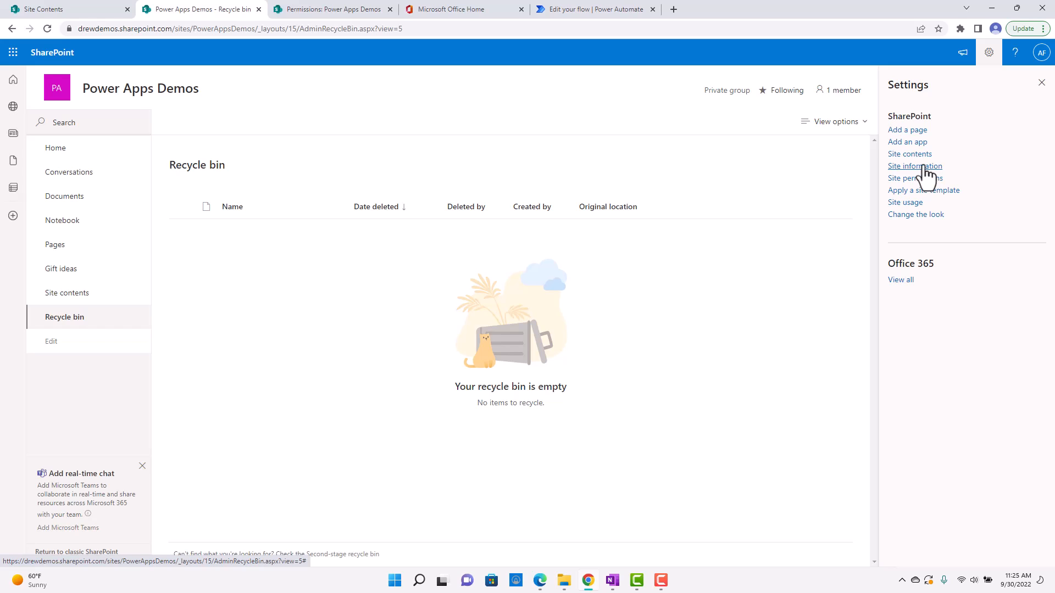
{"action": "left_click", "coordinate": [929, 167]}
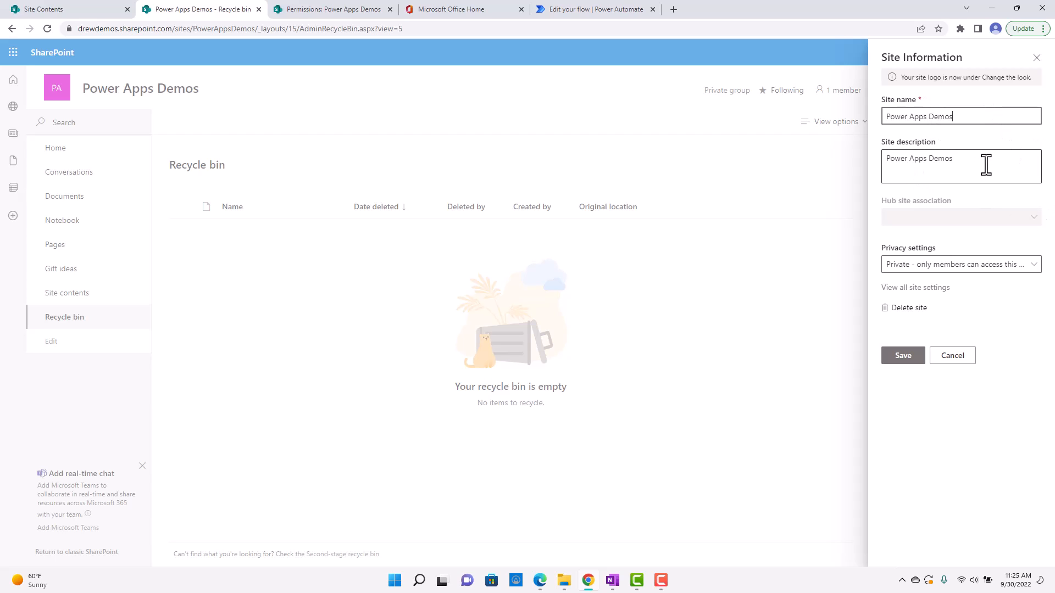
{"action": "left_click", "coordinate": [984, 165]}
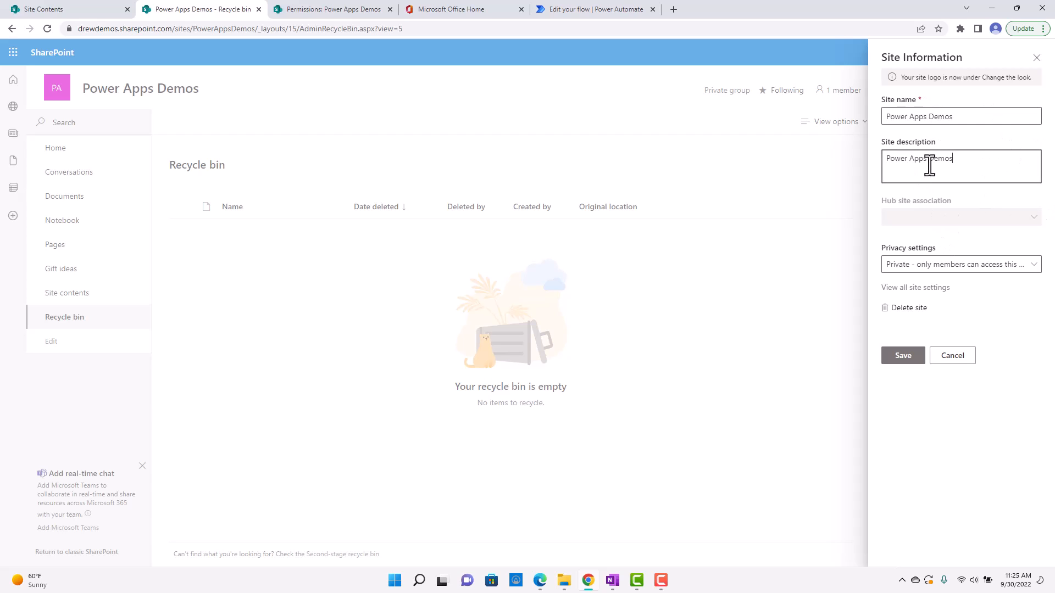
{"action": "left_click", "coordinate": [957, 270]}
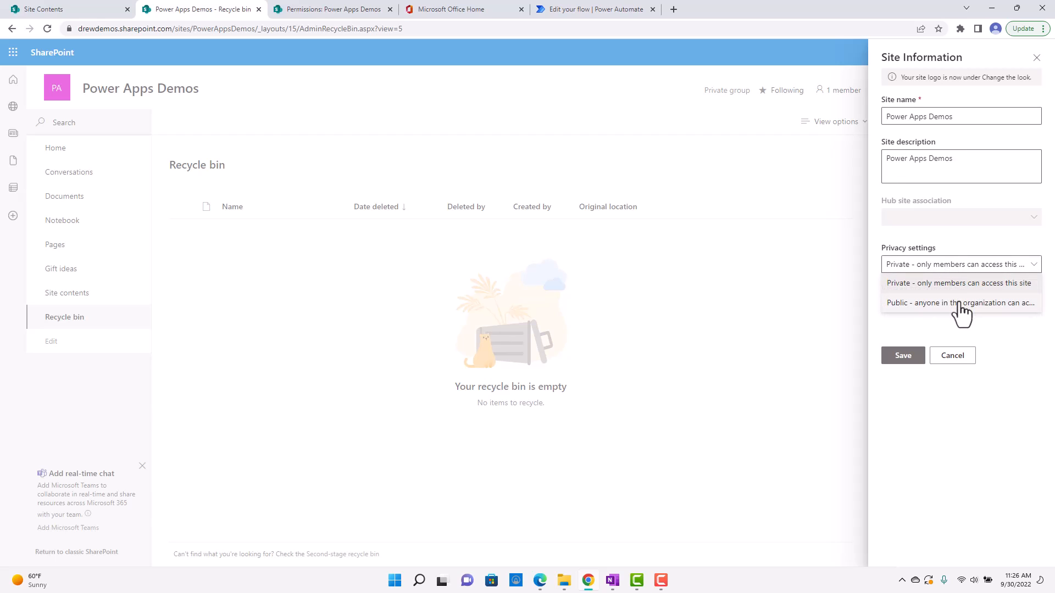
{"action": "left_click", "coordinate": [968, 245]}
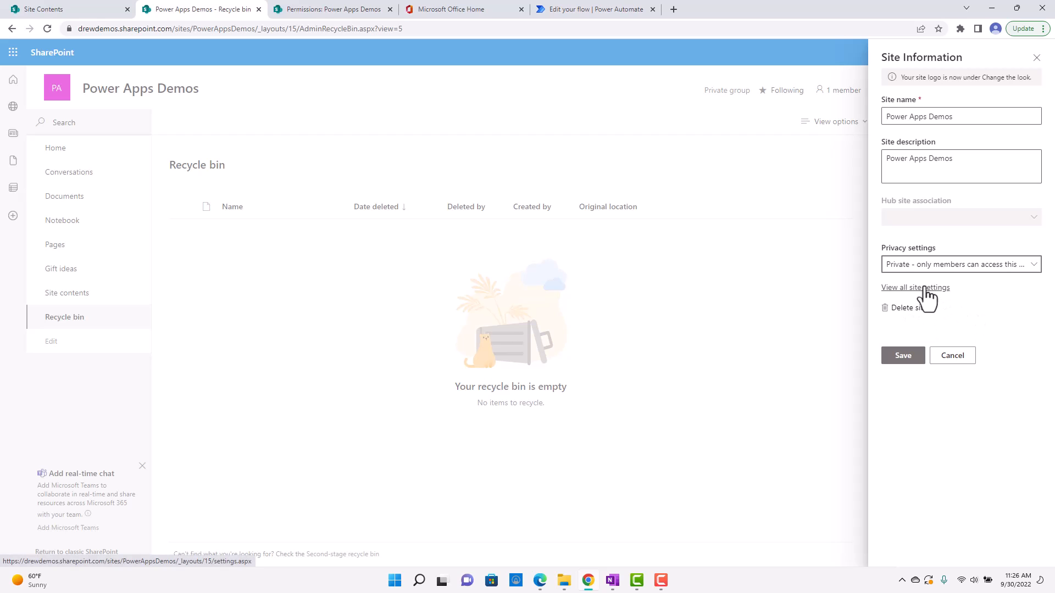
{"action": "left_click", "coordinate": [926, 289]}
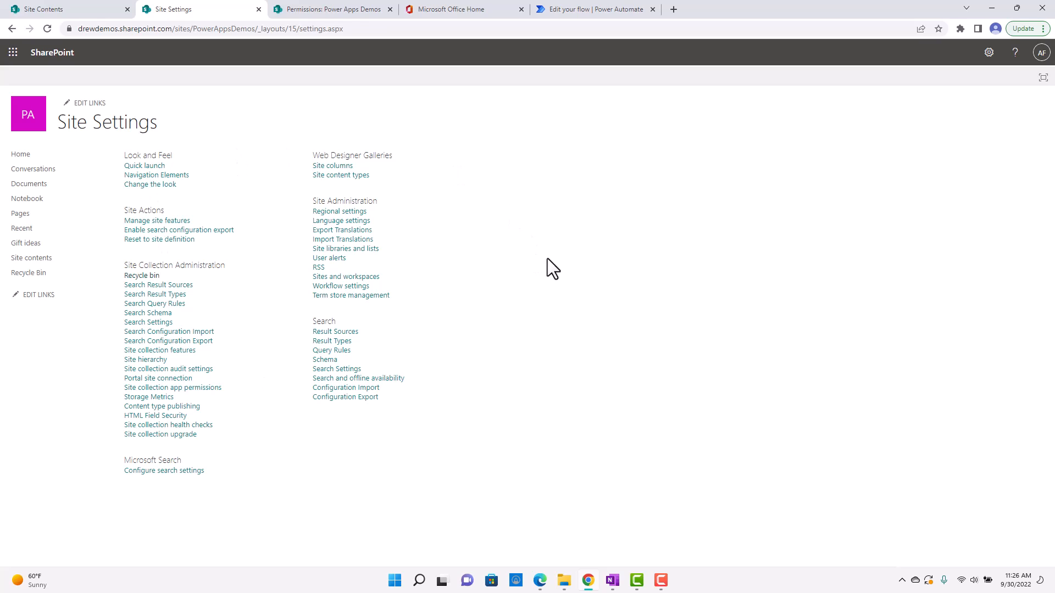
Open the full library settings of the Documents library and examine its general settings, permissions, columns and views.
{"action": "left_click", "coordinate": [29, 158]}
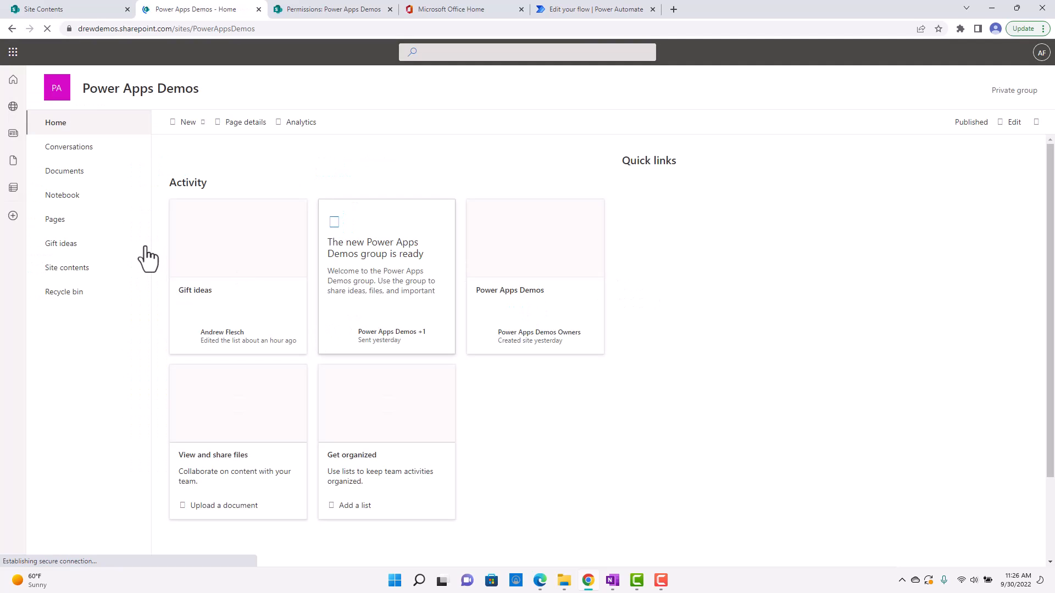
{"action": "left_click", "coordinate": [70, 173]}
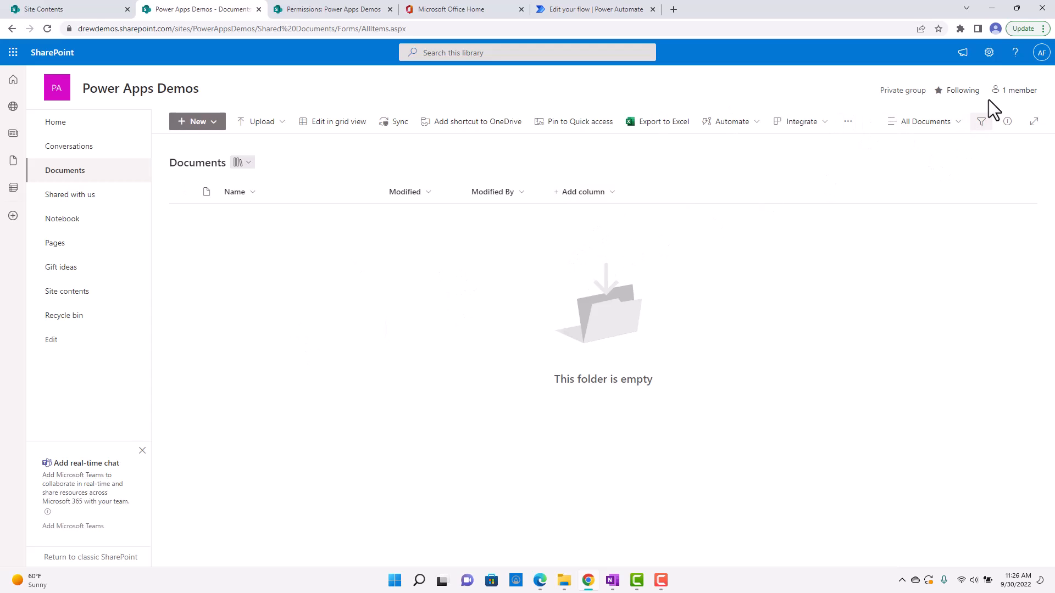
{"action": "left_click", "coordinate": [990, 58]}
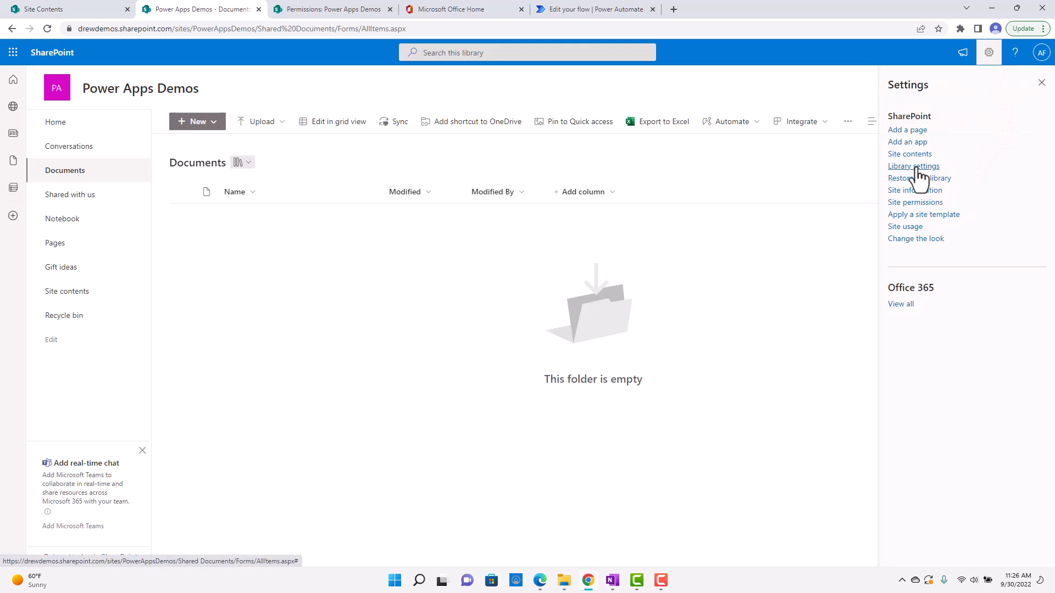
{"action": "left_click", "coordinate": [917, 167]}
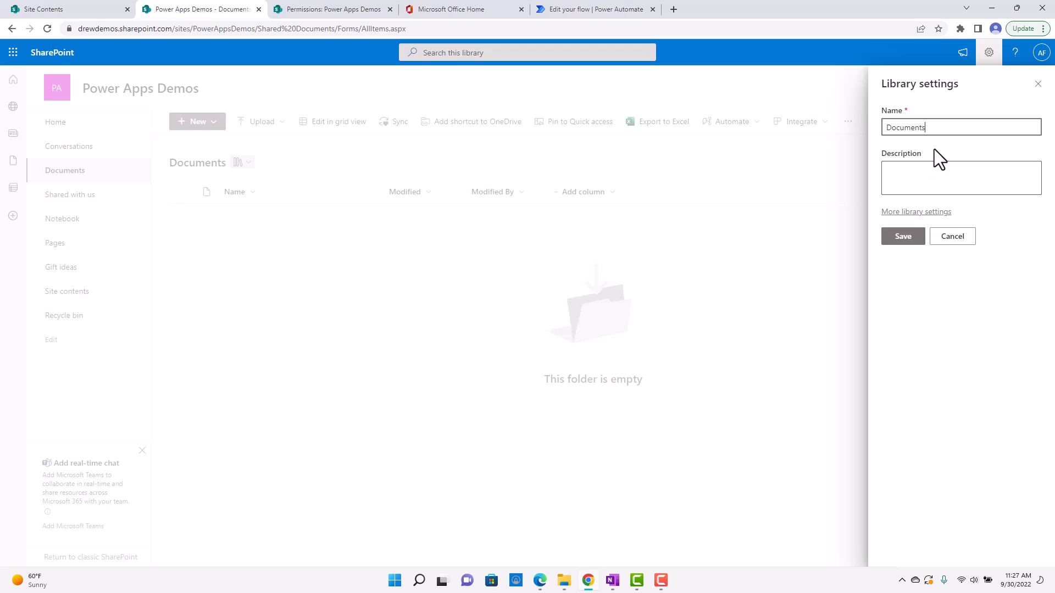
{"action": "left_click", "coordinate": [927, 215]}
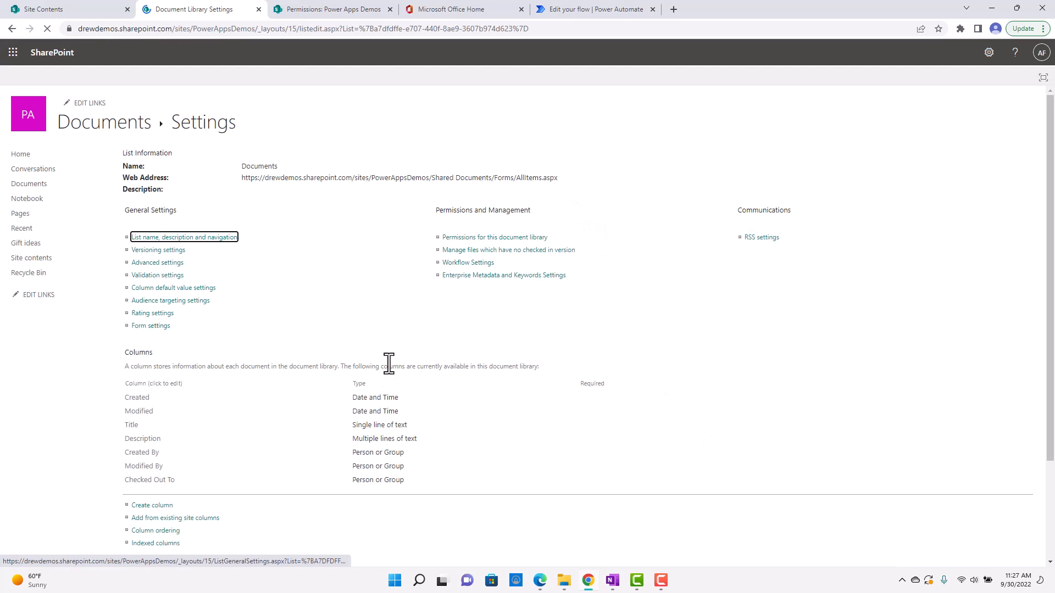
{"action": "scroll", "coordinate": [338, 362], "scroll_direction": "down", "scroll_amount": 1}
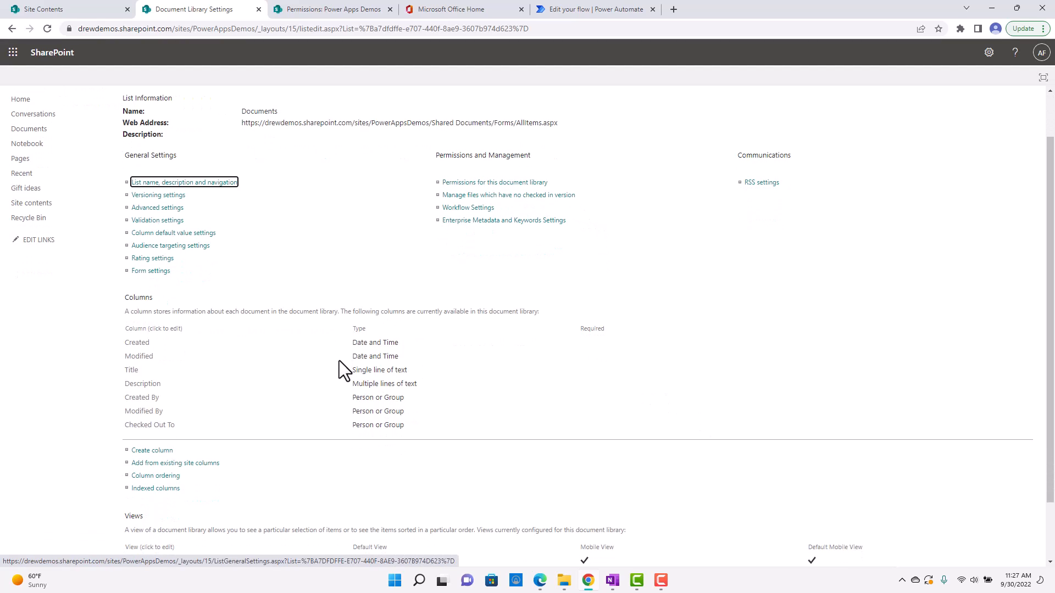
{"action": "scroll", "coordinate": [321, 352], "scroll_direction": "up", "scroll_amount": 1}
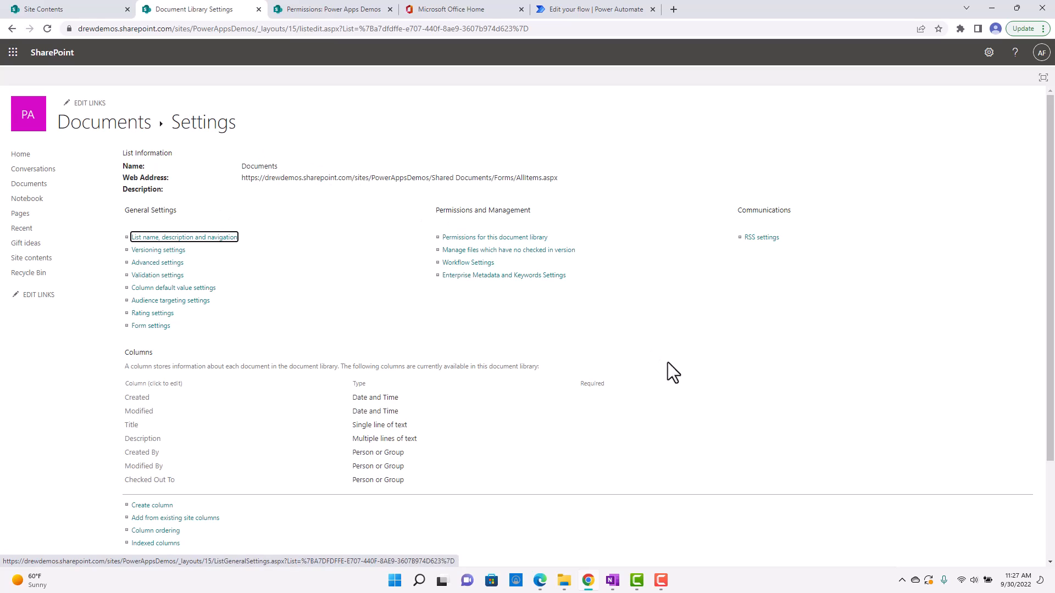
{"action": "scroll", "coordinate": [371, 328], "scroll_direction": "down", "scroll_amount": 1}
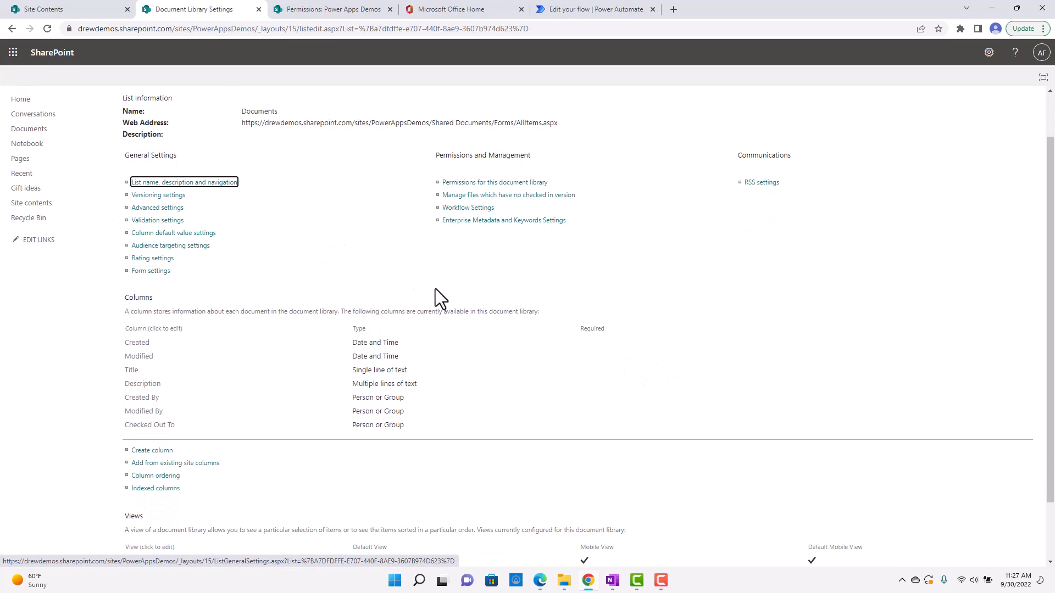
{"action": "scroll", "coordinate": [437, 291], "scroll_direction": "down", "scroll_amount": 1}
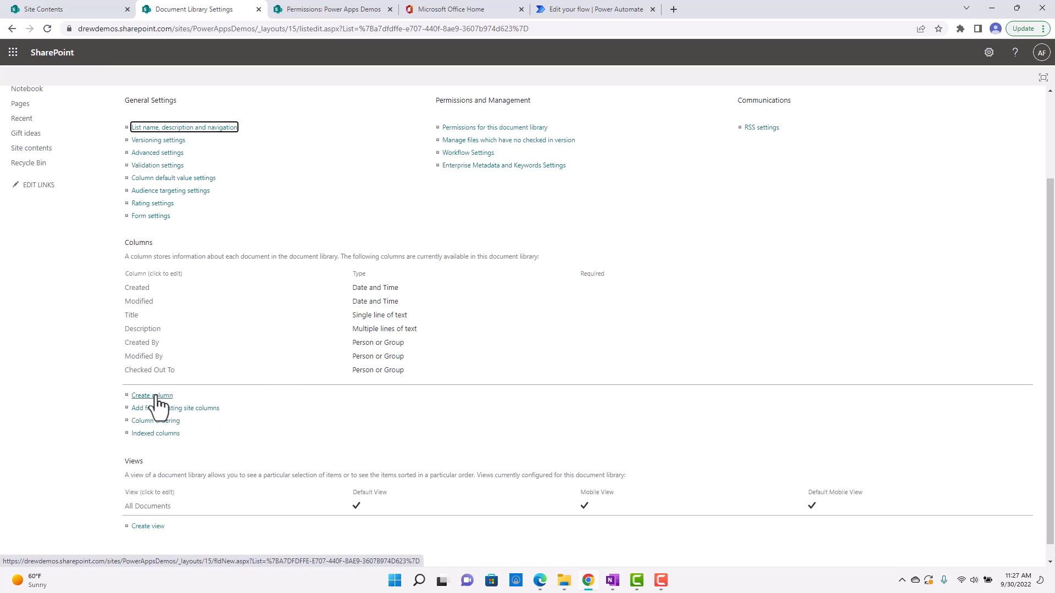
{"action": "scroll", "coordinate": [298, 387], "scroll_direction": "up", "scroll_amount": 2}
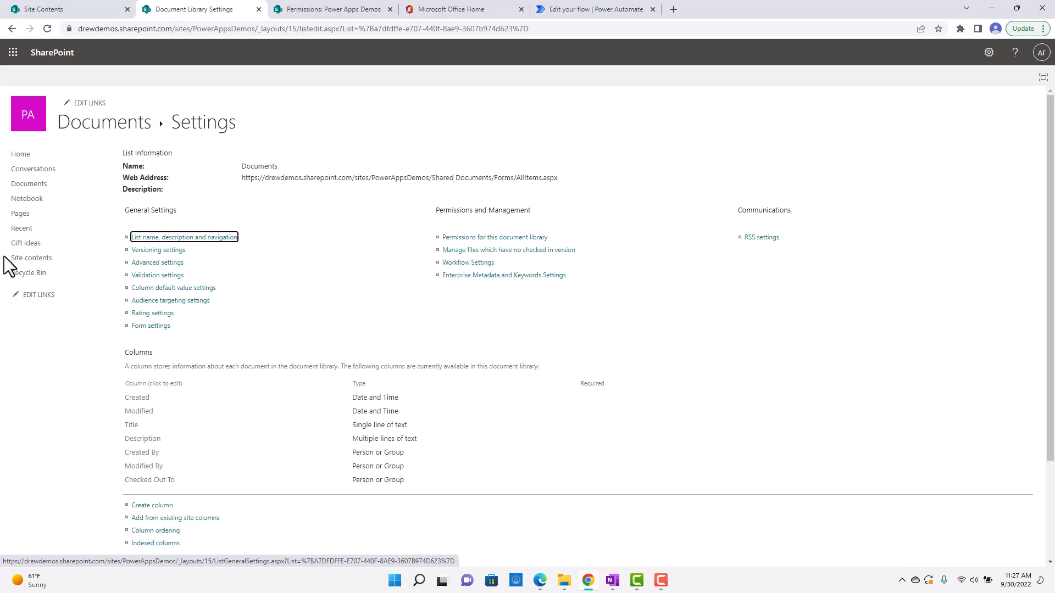
Open the list settings of the Gift ideas list and examine its general settings, permissions options and columns.
{"action": "left_click", "coordinate": [37, 246]}
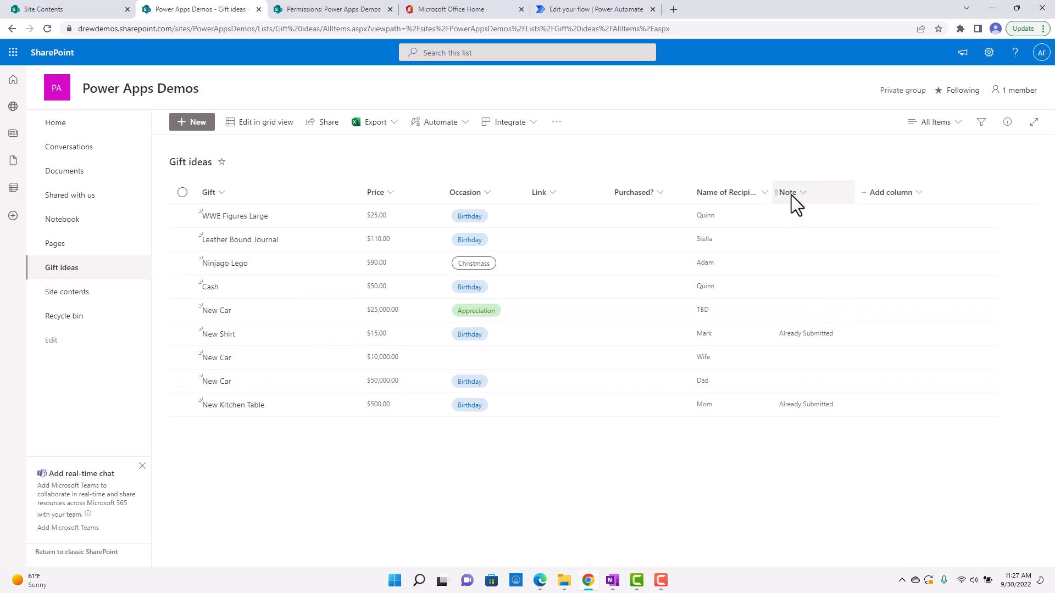
{"action": "left_click", "coordinate": [989, 52]}
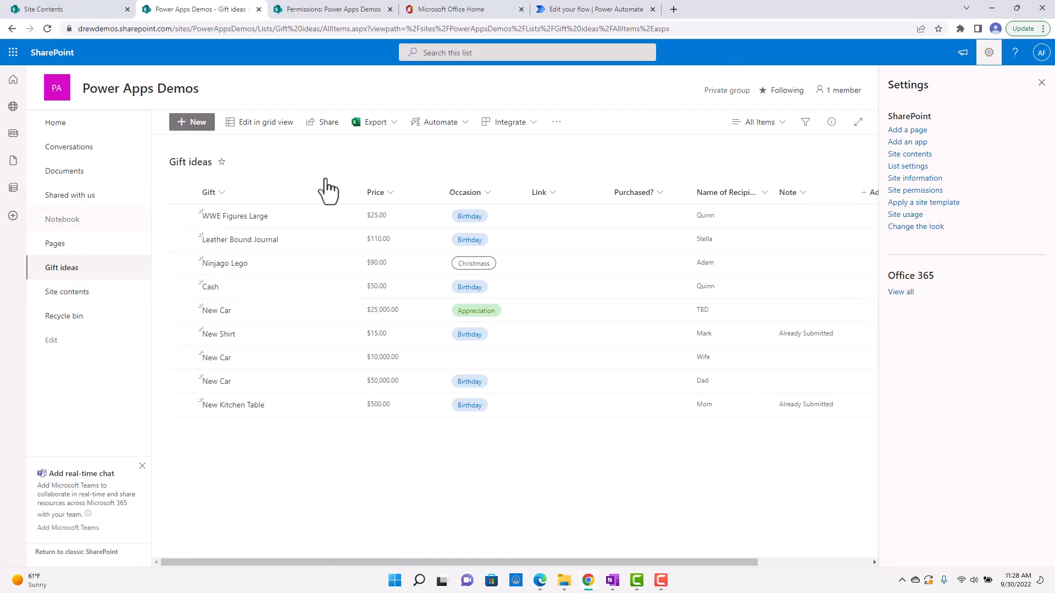
{"action": "left_click", "coordinate": [911, 167]}
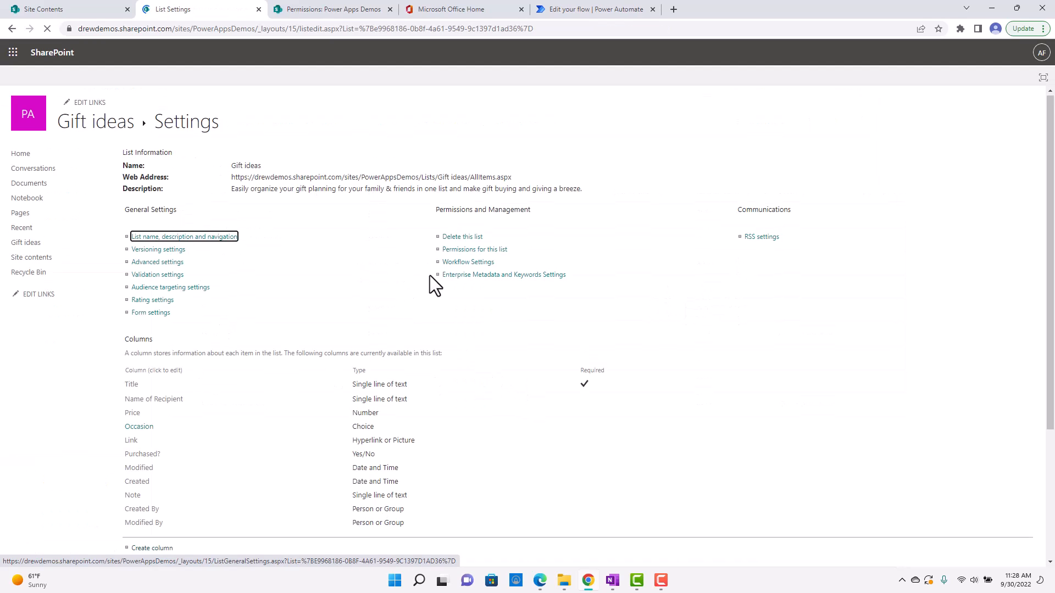
{"action": "scroll", "coordinate": [429, 275], "scroll_direction": "down", "scroll_amount": 1}
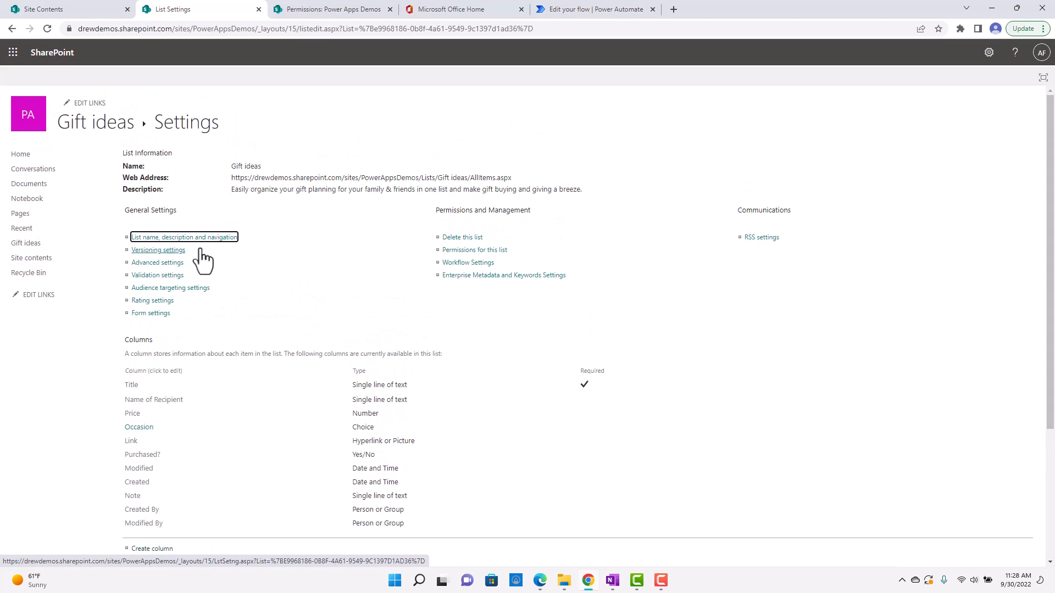
{"action": "scroll", "coordinate": [378, 284], "scroll_direction": "down", "scroll_amount": 1}
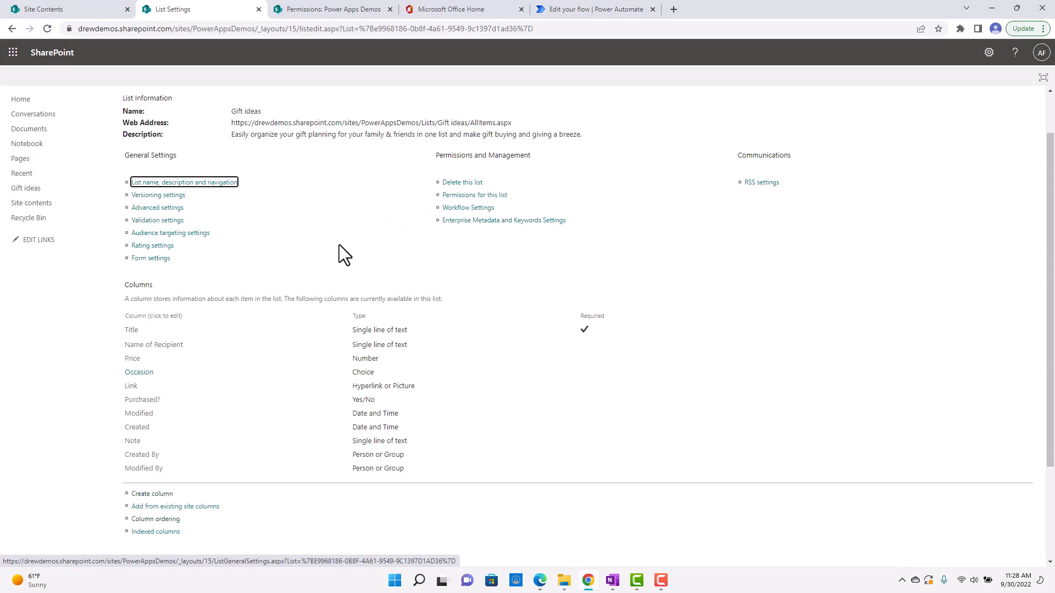
{"action": "scroll", "coordinate": [331, 286], "scroll_direction": "up", "scroll_amount": 1}
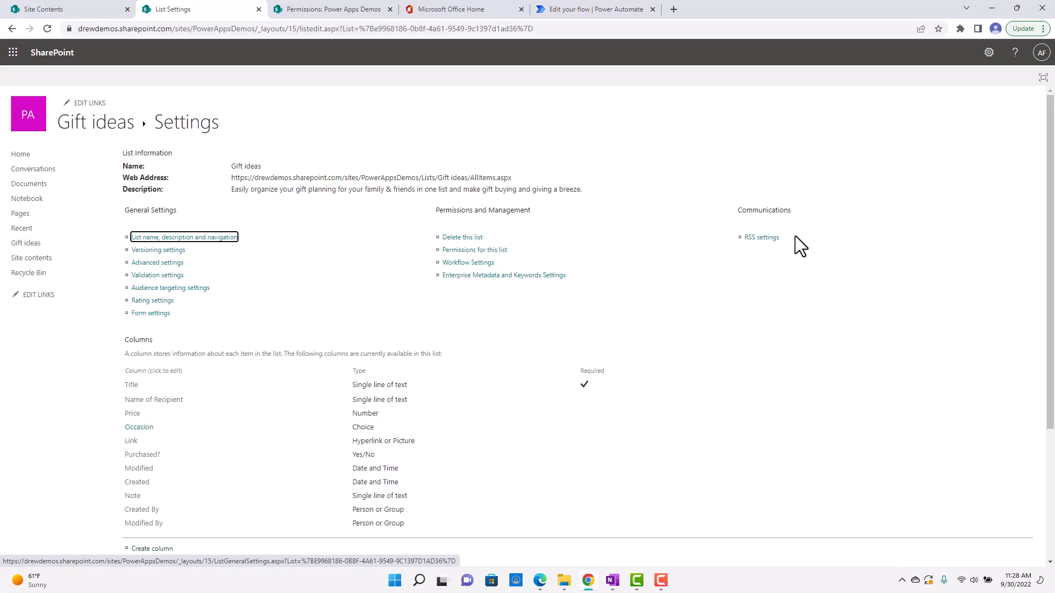
Review the site permissions from the site's home page and view the form for sharing the site only, without adding anyone.
{"action": "left_click", "coordinate": [50, 168]}
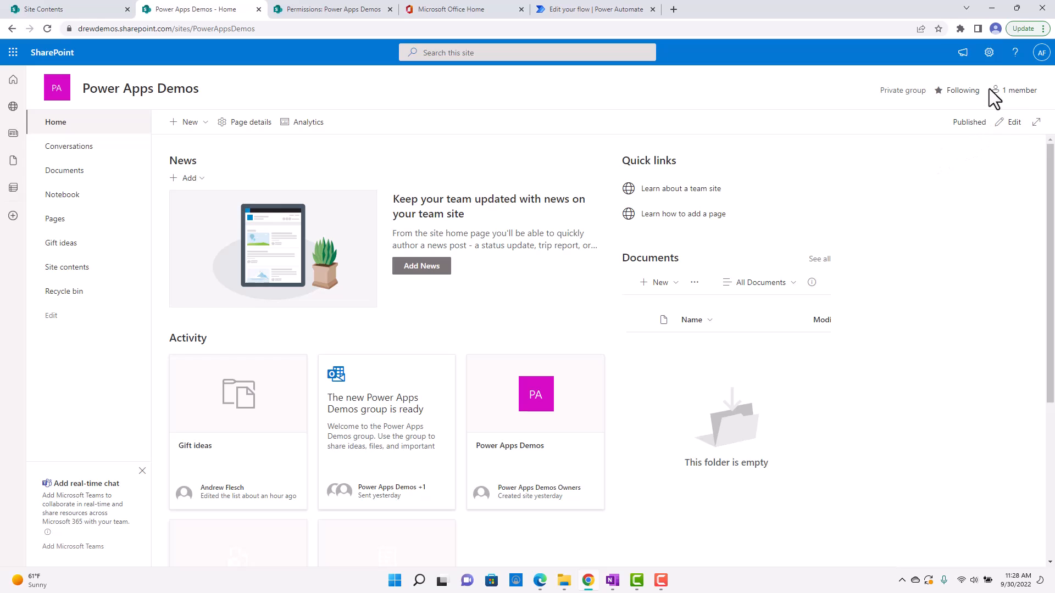
{"action": "left_click", "coordinate": [989, 54]}
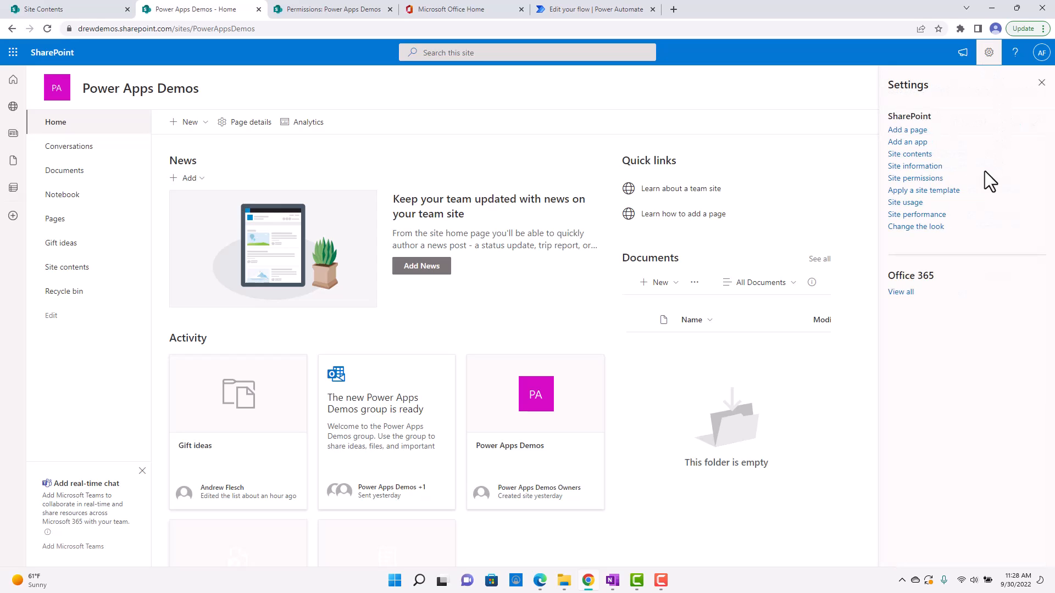
{"action": "left_click", "coordinate": [921, 179]}
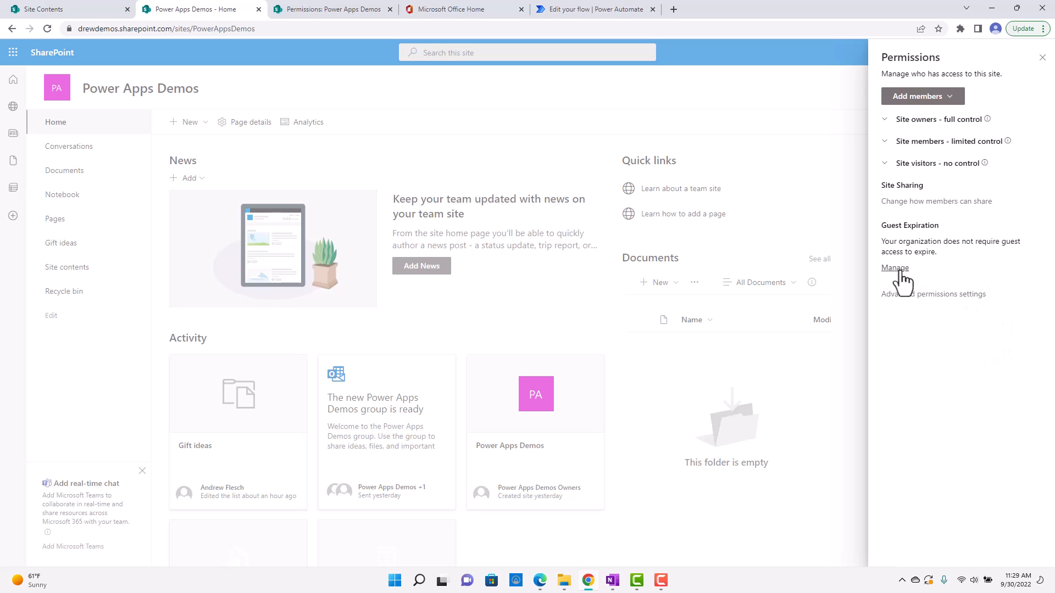
{"action": "left_click", "coordinate": [949, 98]}
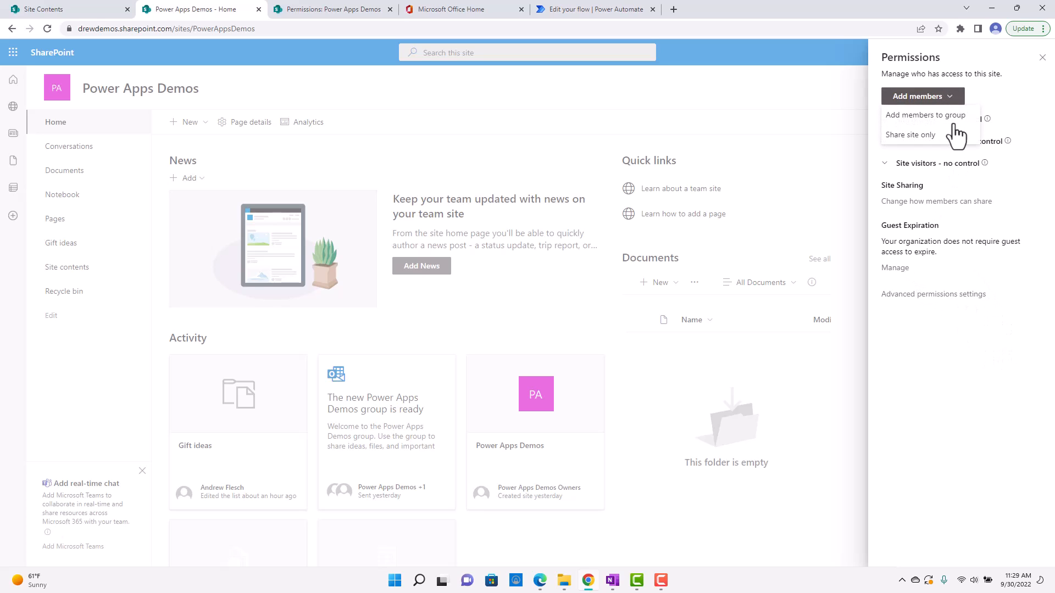
{"action": "left_click", "coordinate": [930, 136]}
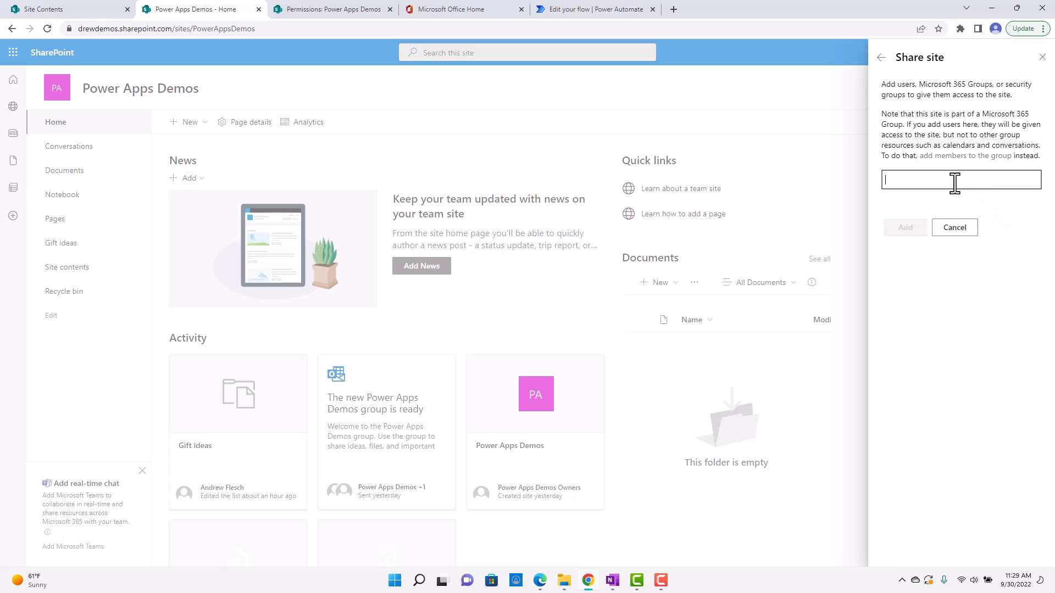
{"action": "left_click", "coordinate": [953, 230]}
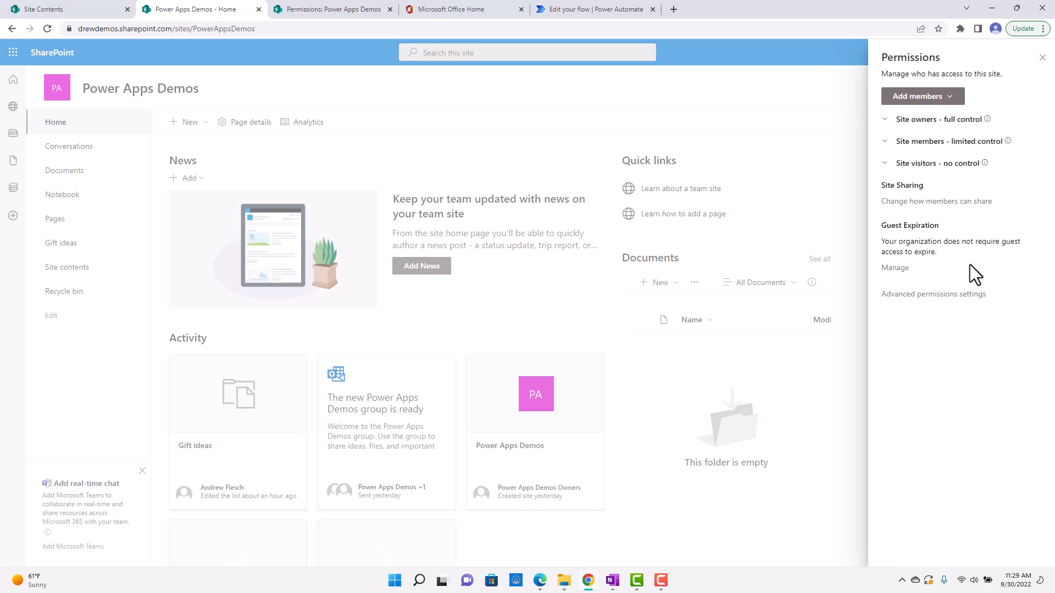
Open the advanced permissions settings and inspect the Grant Permissions invitation options and permission levels, without sharing the site.
{"action": "left_click", "coordinate": [931, 299]}
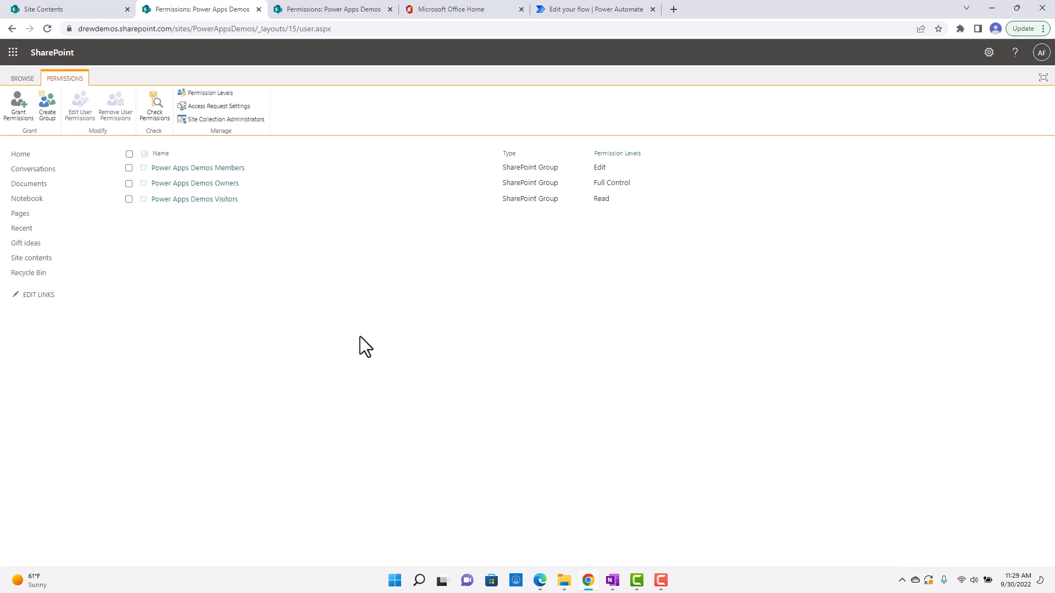
{"action": "left_click", "coordinate": [20, 110]}
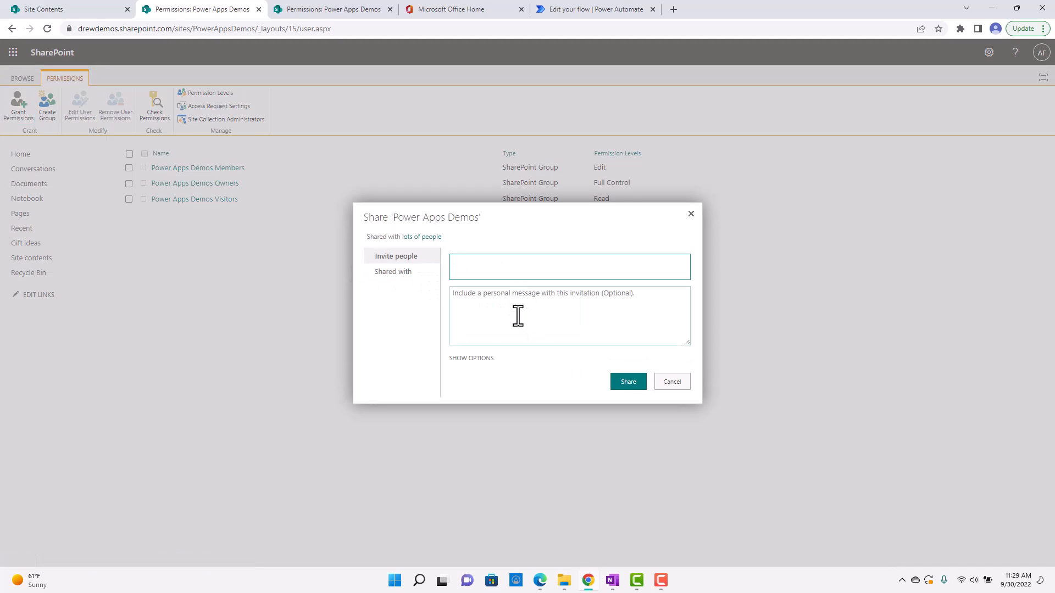
{"action": "left_click", "coordinate": [477, 358]}
{"action": "left_click", "coordinate": [511, 380]}
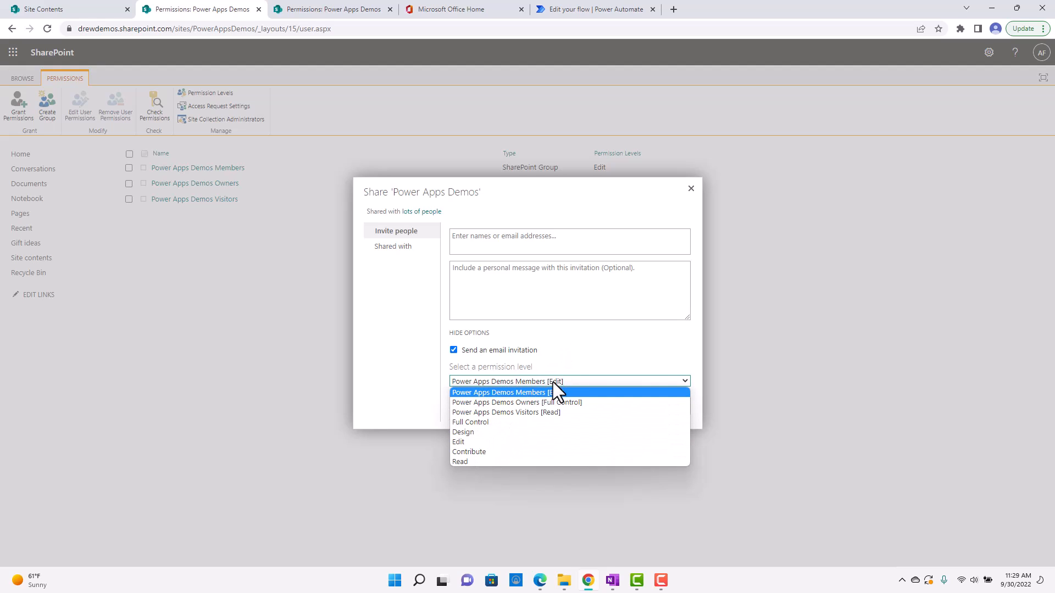
{"action": "left_click", "coordinate": [564, 351]}
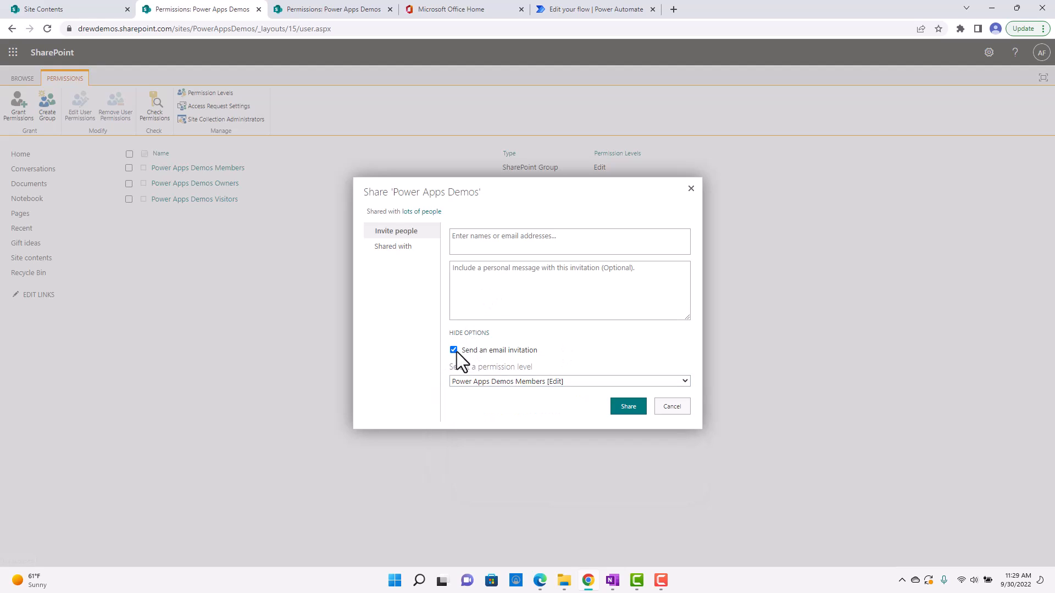
{"action": "left_click", "coordinate": [456, 351]}
{"action": "left_click", "coordinate": [673, 407]}
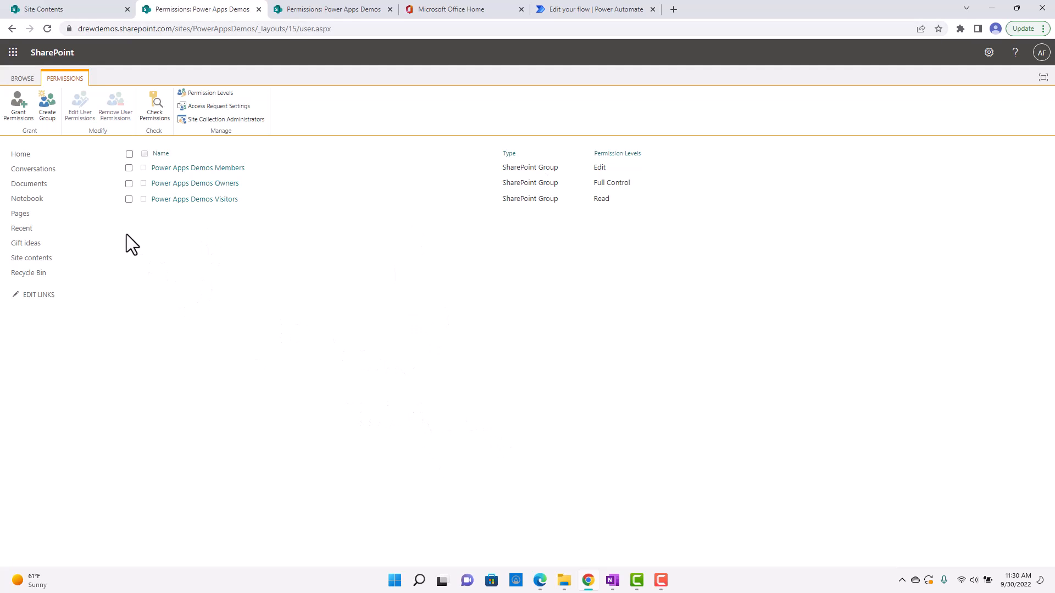
Return to the site's home page and view the available site settings options once more.
{"action": "left_click", "coordinate": [25, 156]}
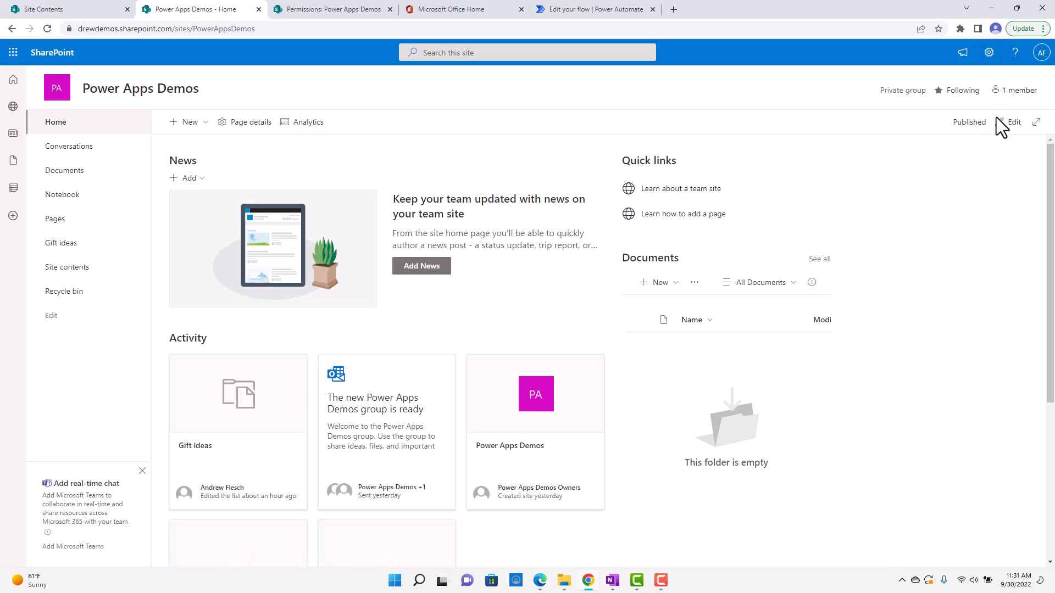
{"action": "left_click", "coordinate": [989, 52]}
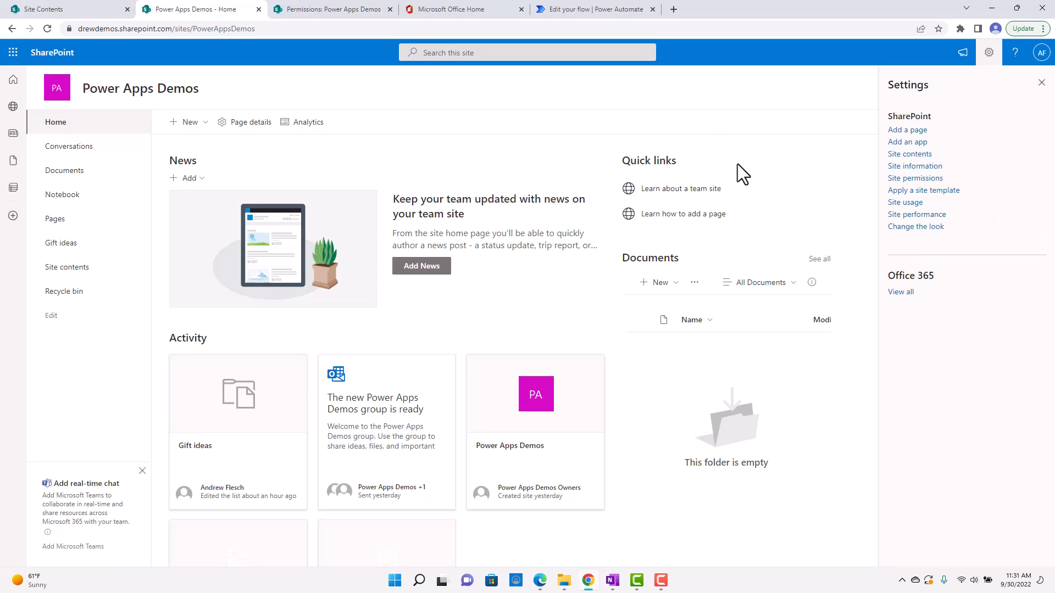
{"action": "left_click", "coordinate": [1041, 82]}
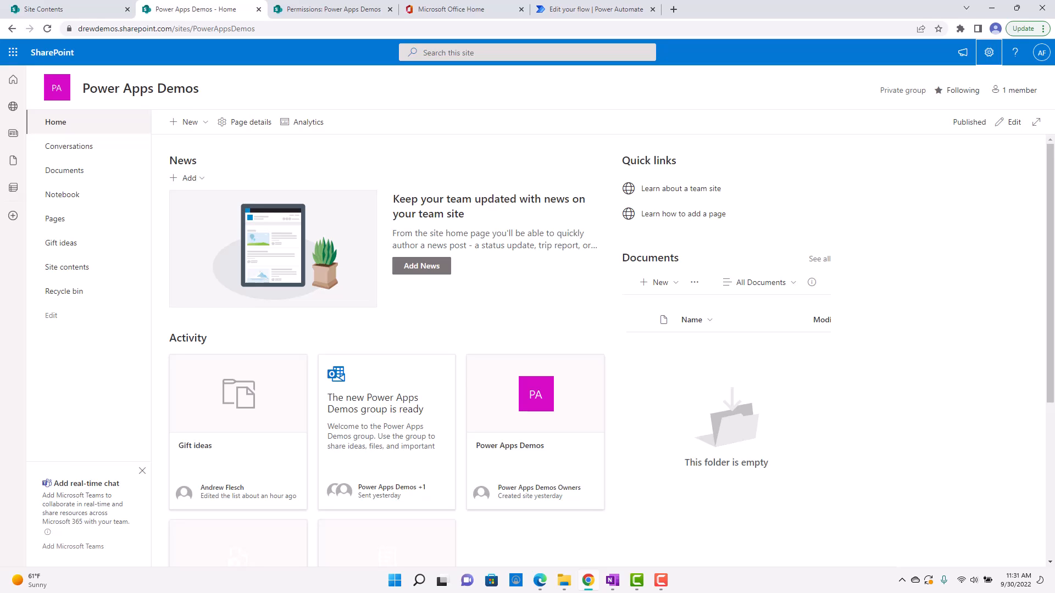